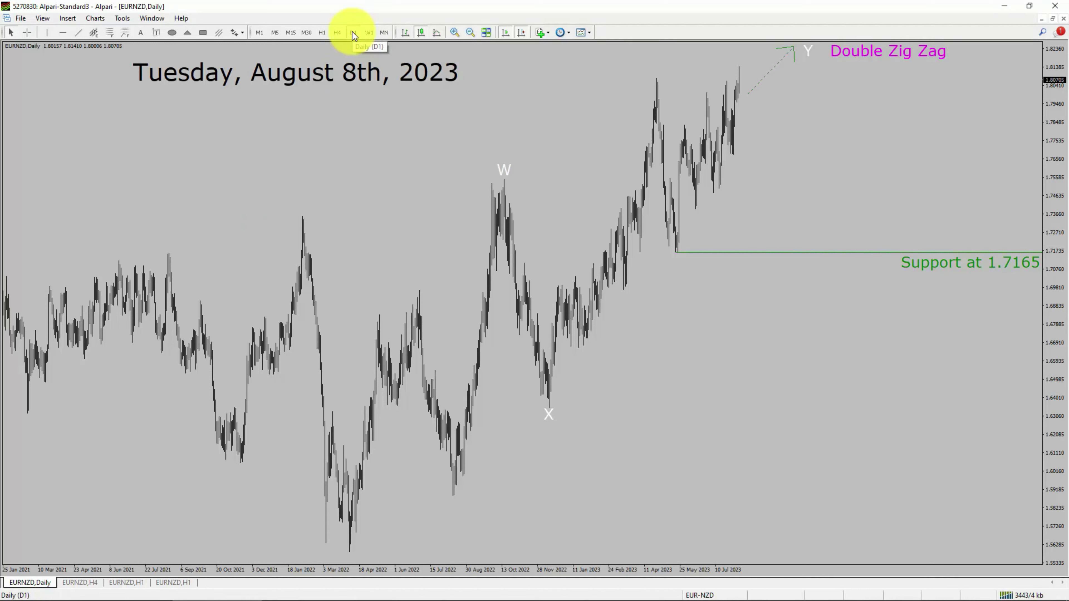
Measure bars and price distance from the support level with the crosshair.
middle_click(990, 220)
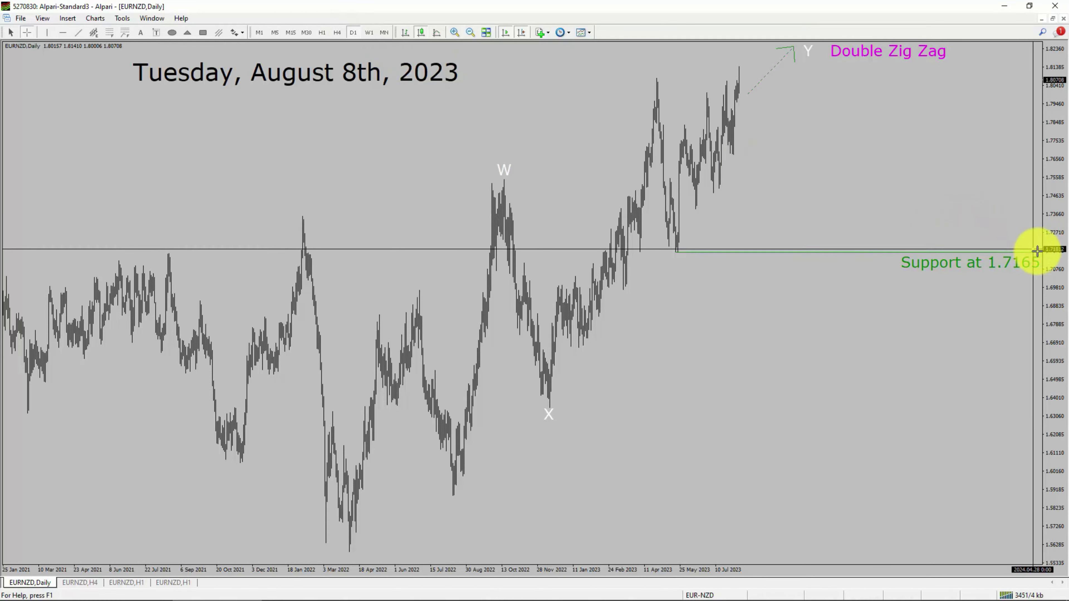
left_click_drag(1039, 252, 1039, 252)
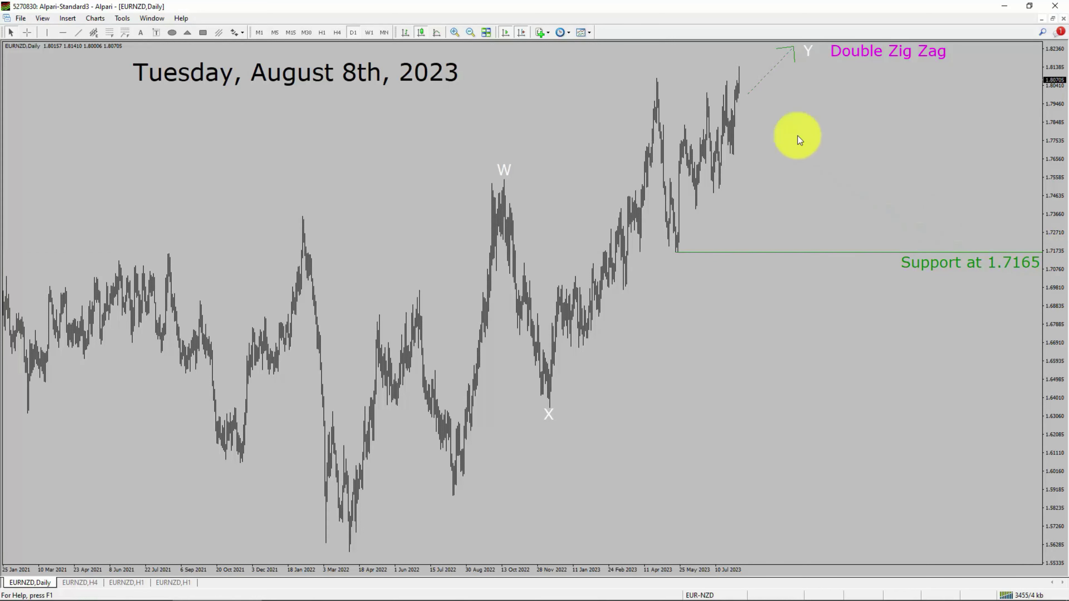
left_click(746, 103)
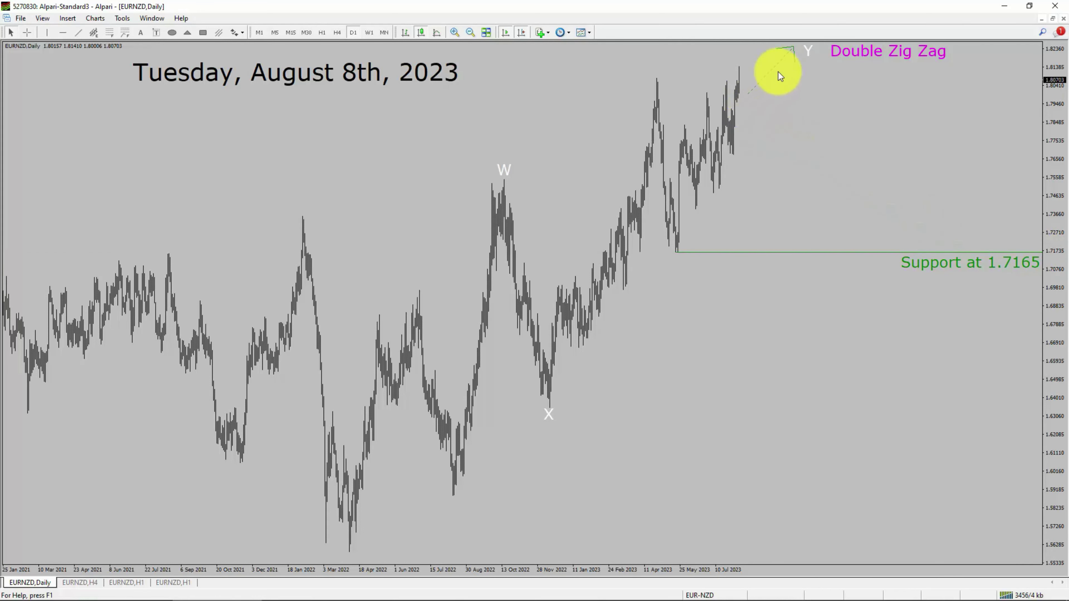
left_click(822, 50)
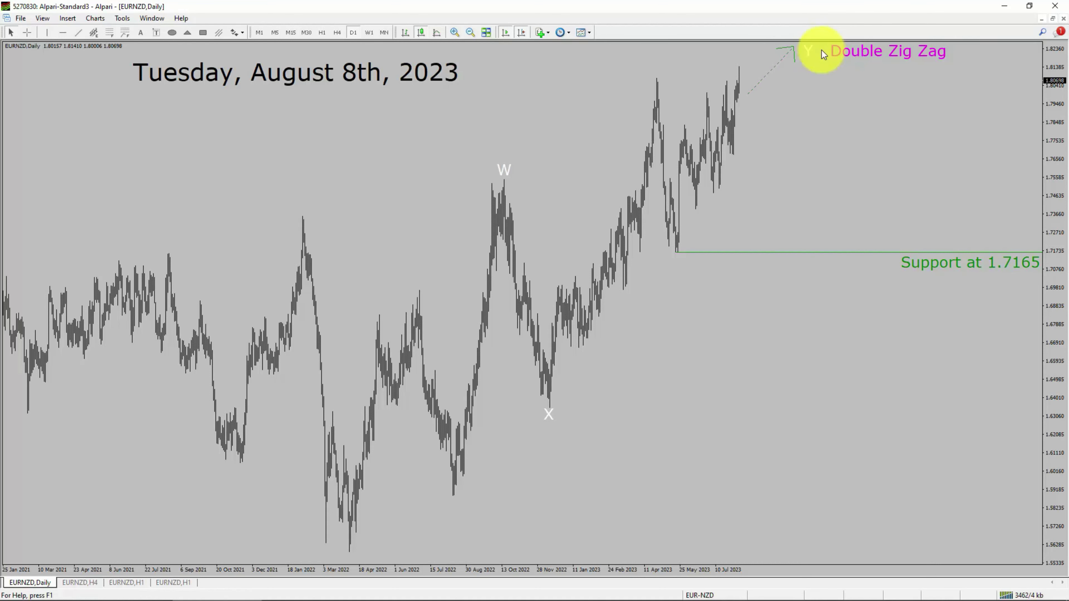
key("ctrl+f")
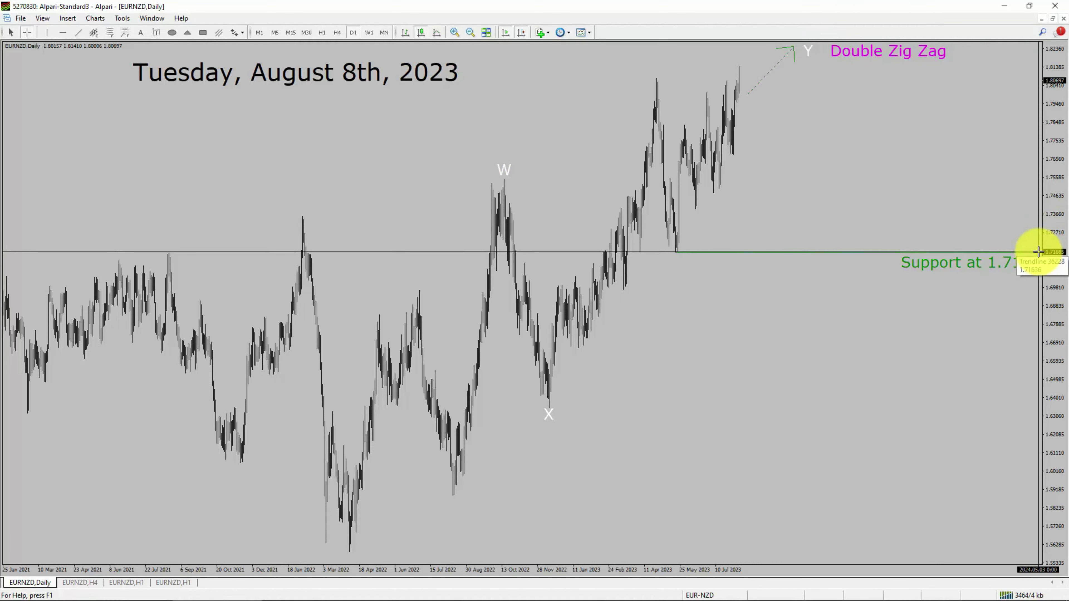
left_click(1038, 252)
left_click_drag(1038, 252, 1044, 255)
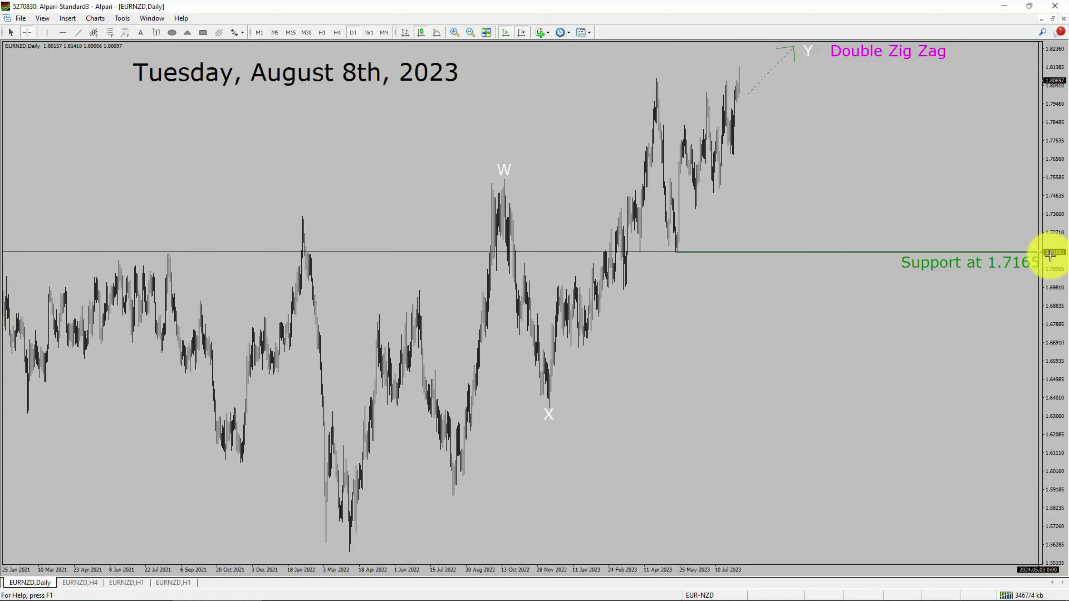
key("Escape")
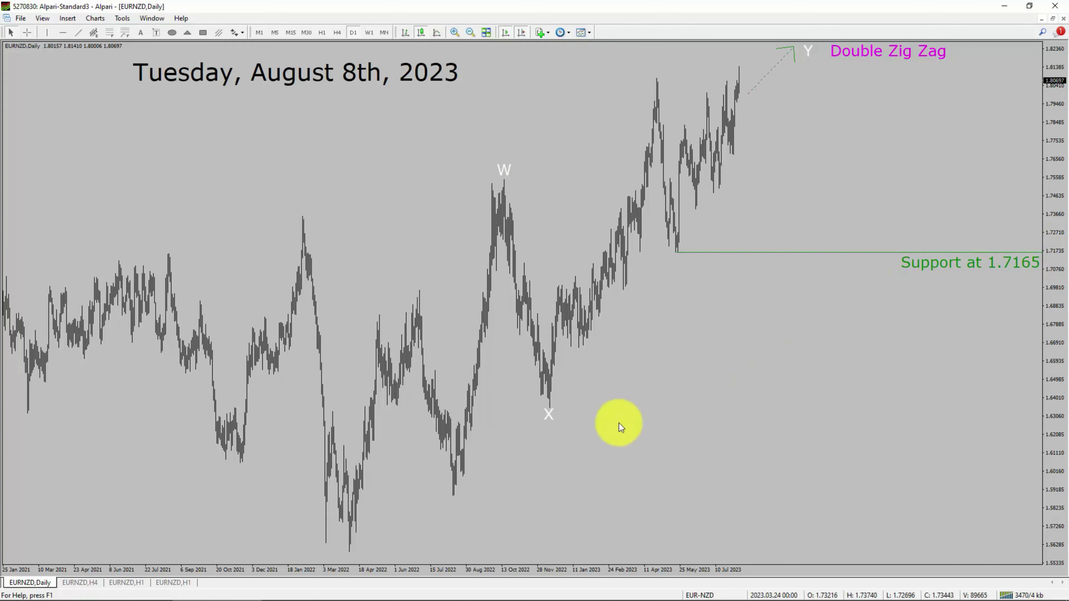
Review the EURNZD H4 and H1 wave charts, reading prices with the crosshair.
left_click(78, 583)
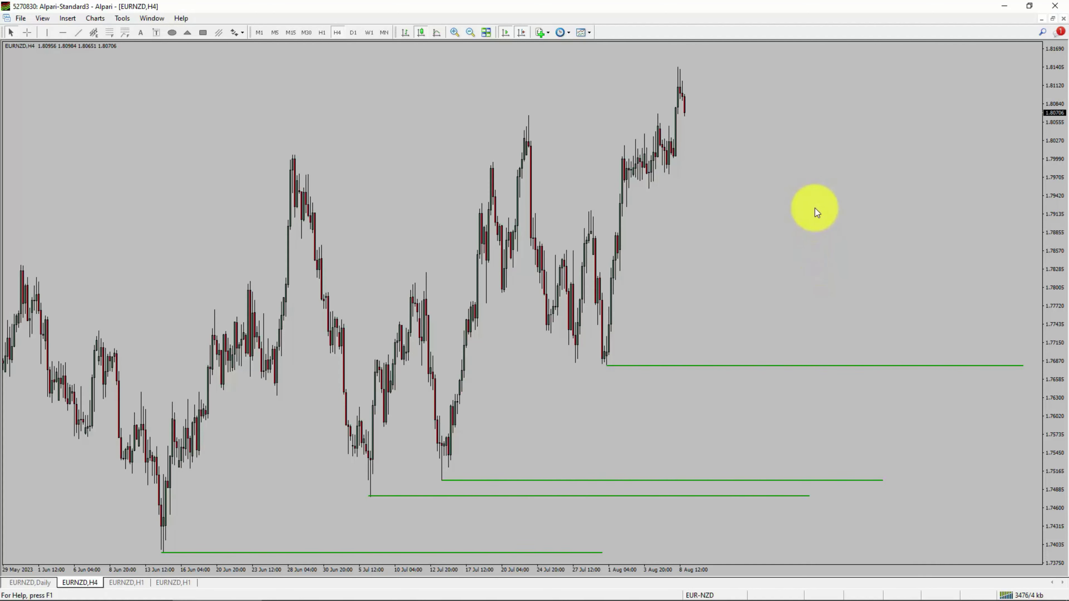
left_click(123, 583)
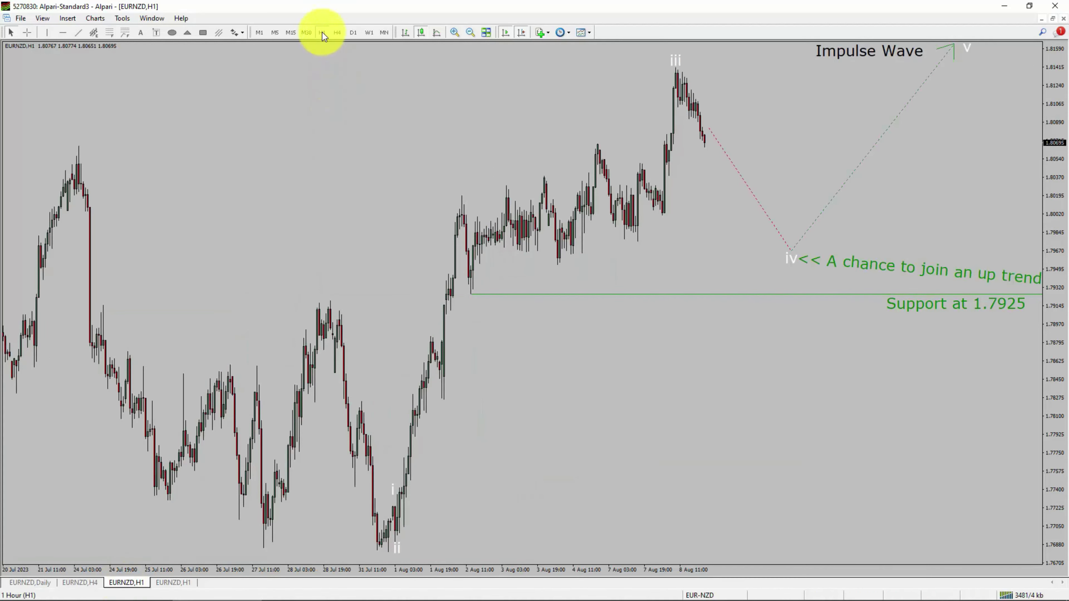
middle_click(1040, 298)
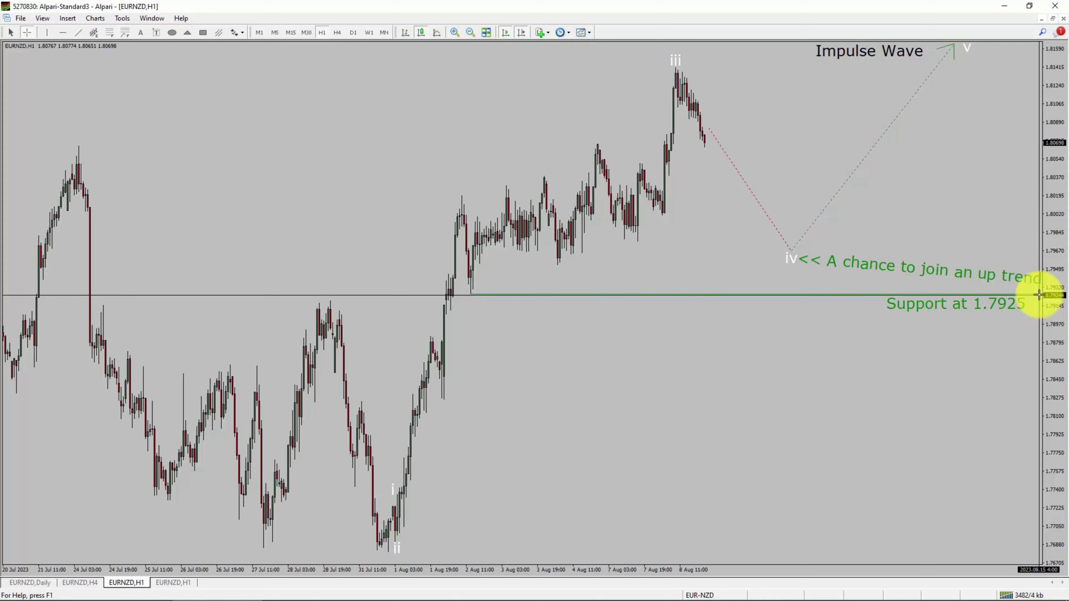
middle_click(1039, 296)
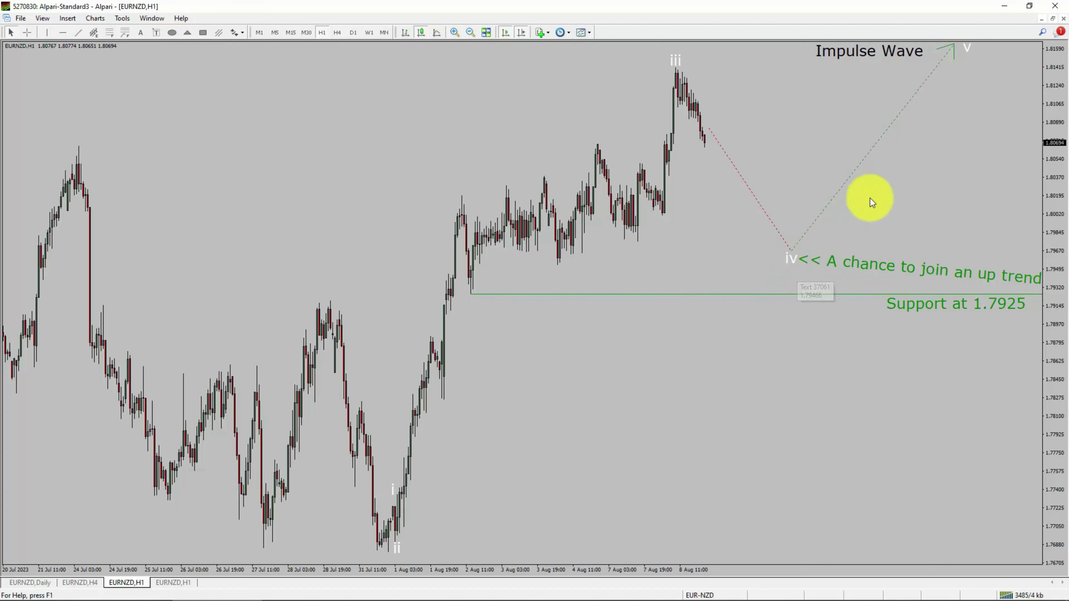
Measure the distance from the 1.7925 support, then move on to the EURUSD H4 chart.
left_click(990, 45)
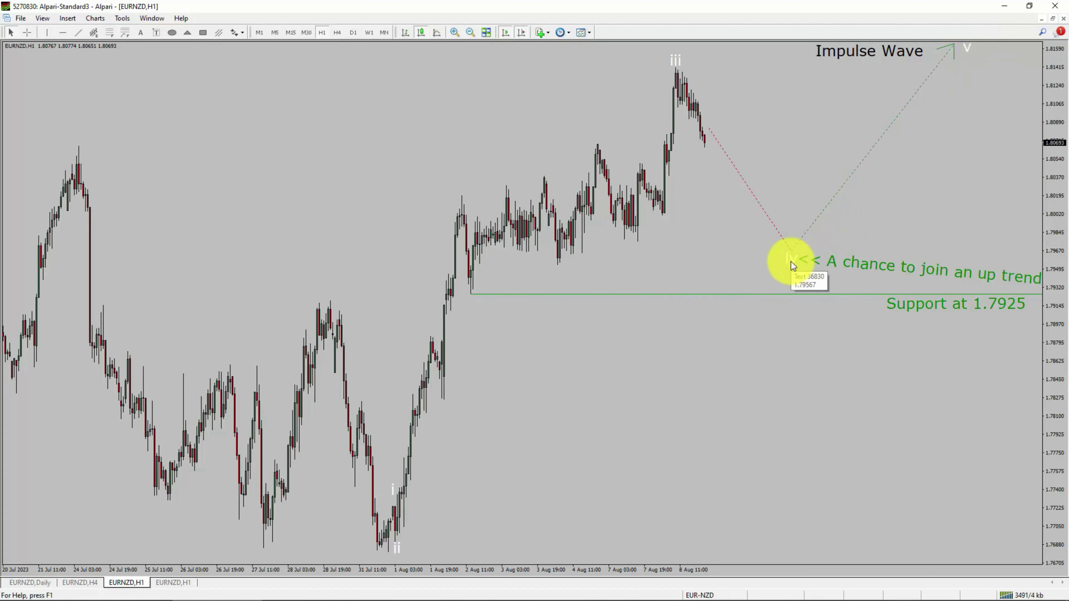
middle_click(962, 282)
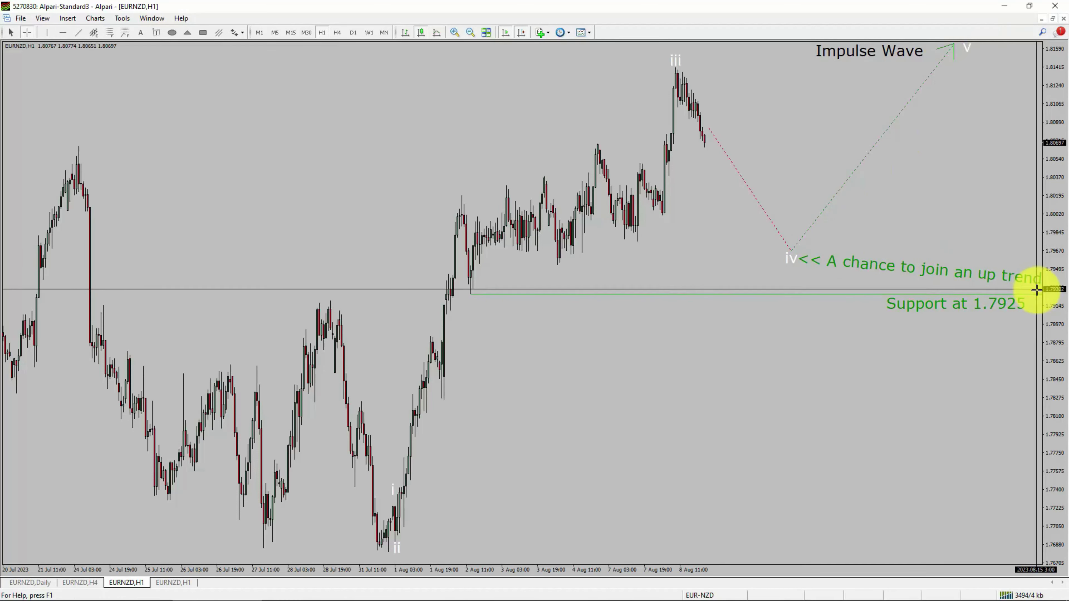
left_click_drag(1034, 296, 1037, 295)
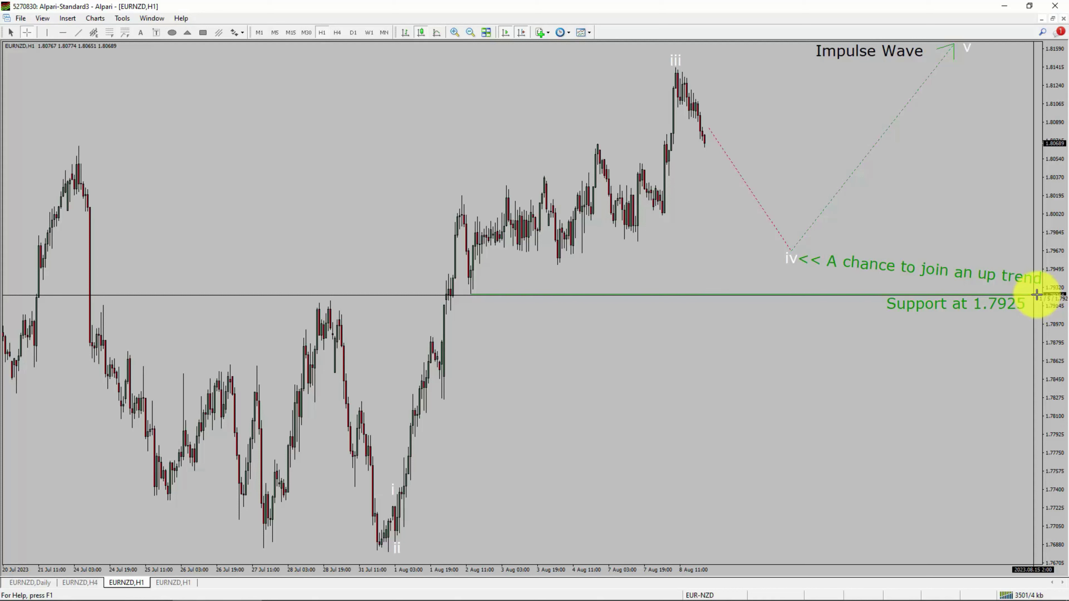
key("ctrl+Tab")
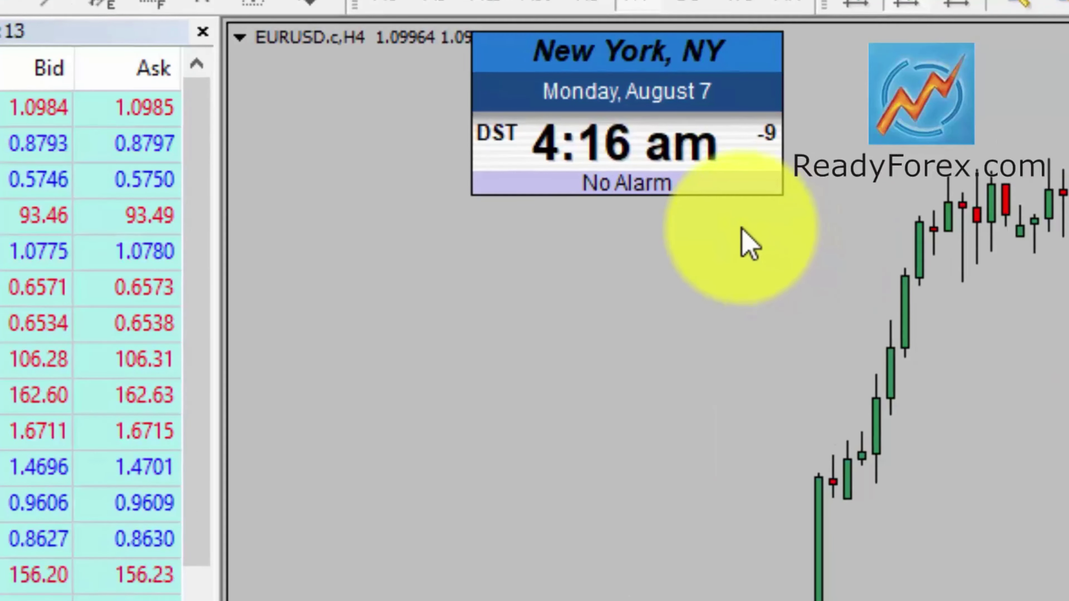
Place a 0.10-lot EURUSD market buy through a new order from the chart's Trading menu.
left_click(751, 246)
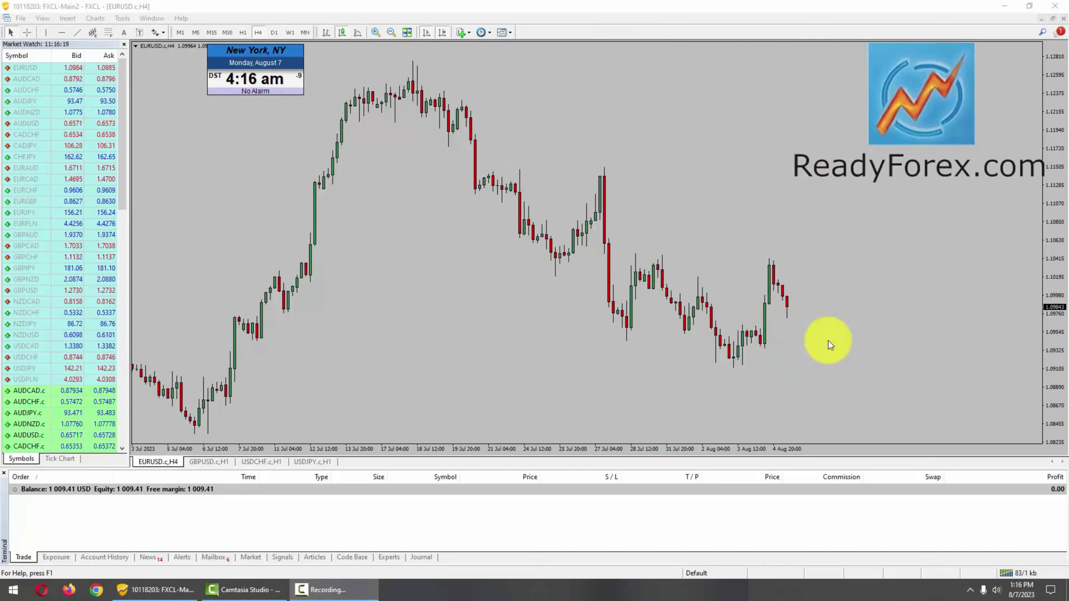
right_click(826, 341)
mouse_move(851, 259)
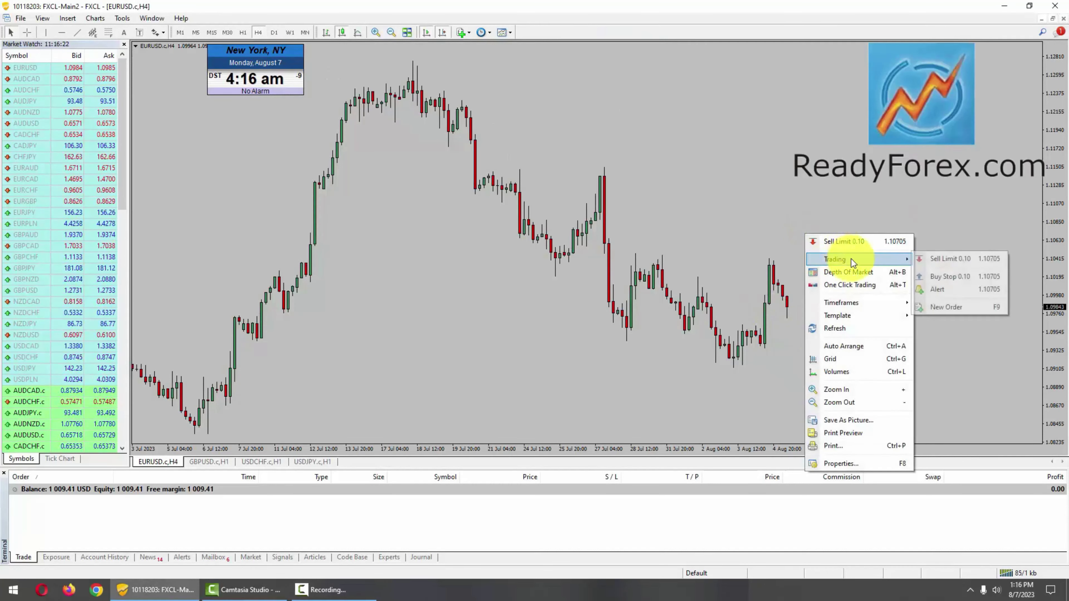
left_click(941, 307)
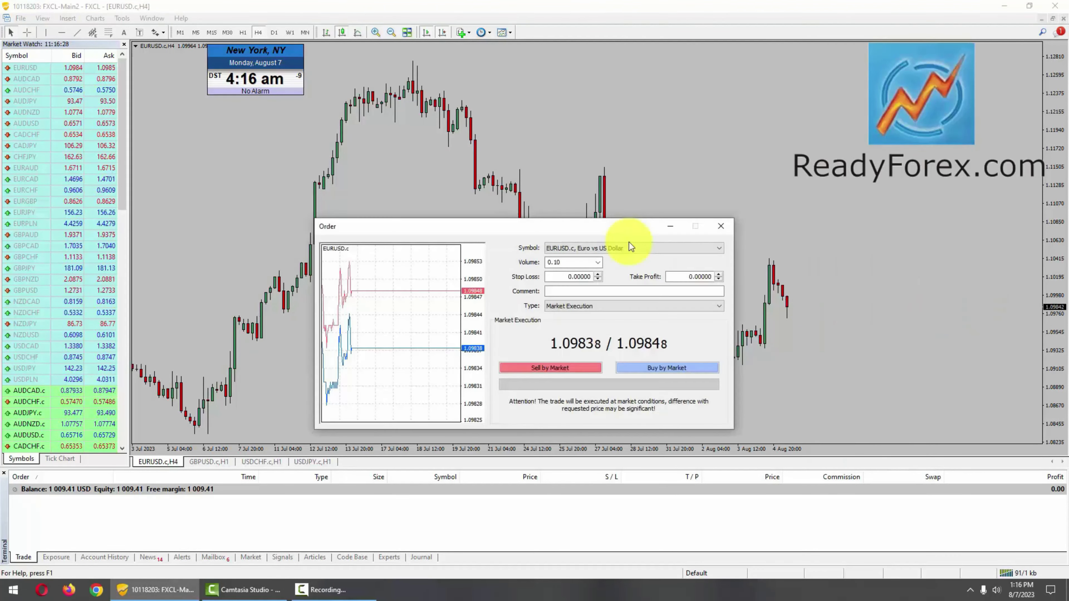
left_click(682, 369)
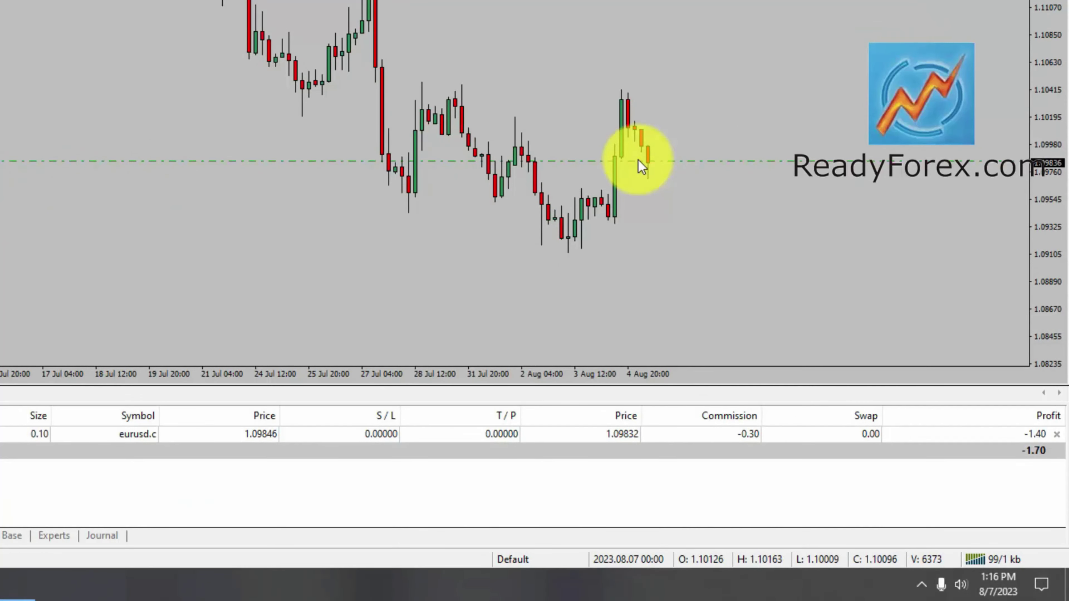
Add the text label 'Buy at 1.0984' at the entry line on the EURUSD chart.
left_click(581, 1)
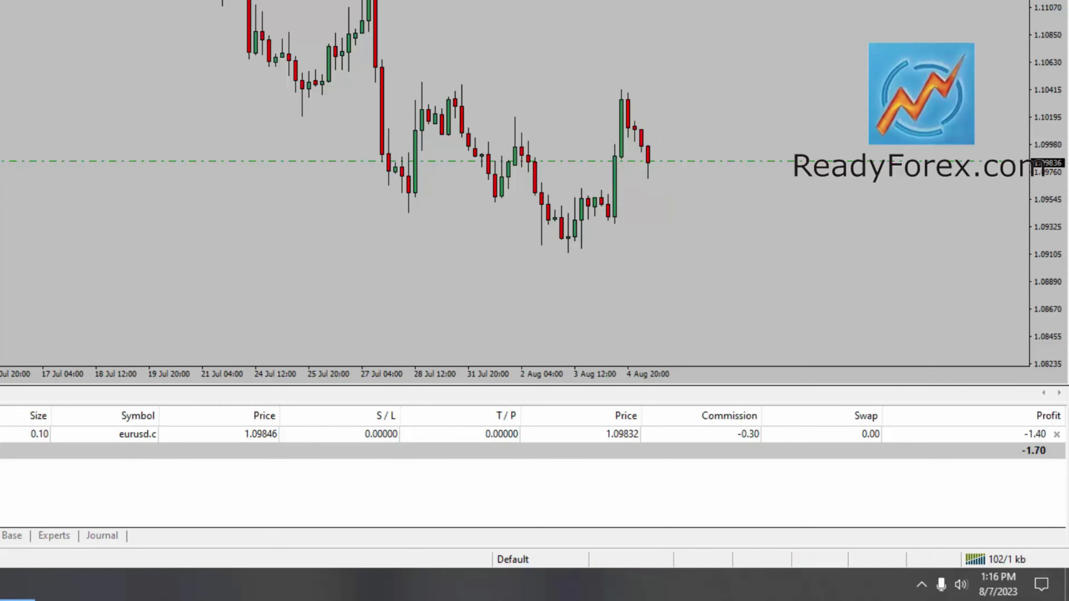
left_click(722, 149)
type("Buy")
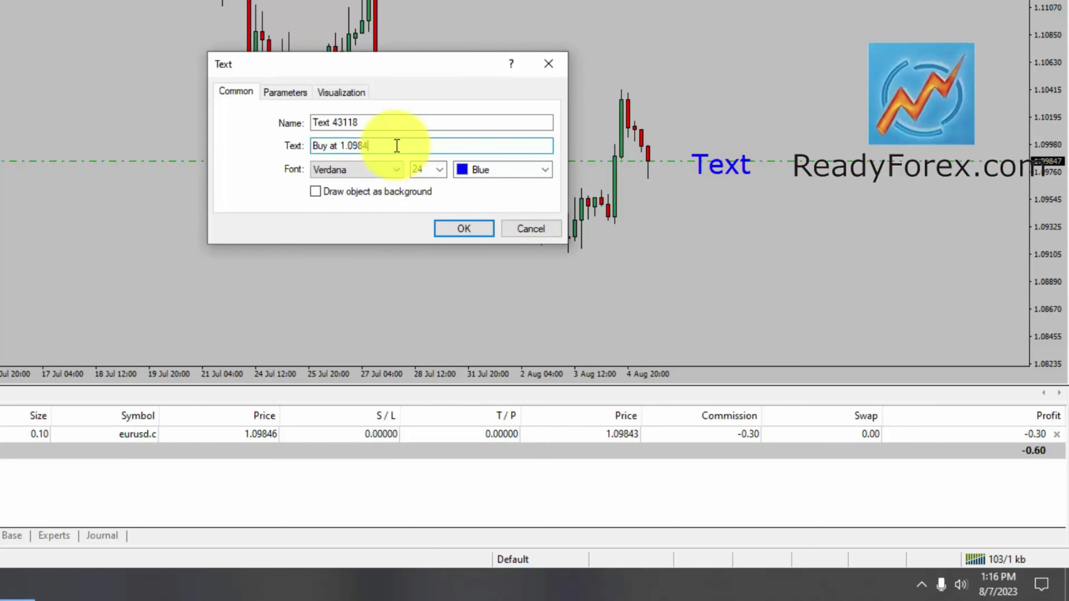
type(" at 1.0984")
key("Return")
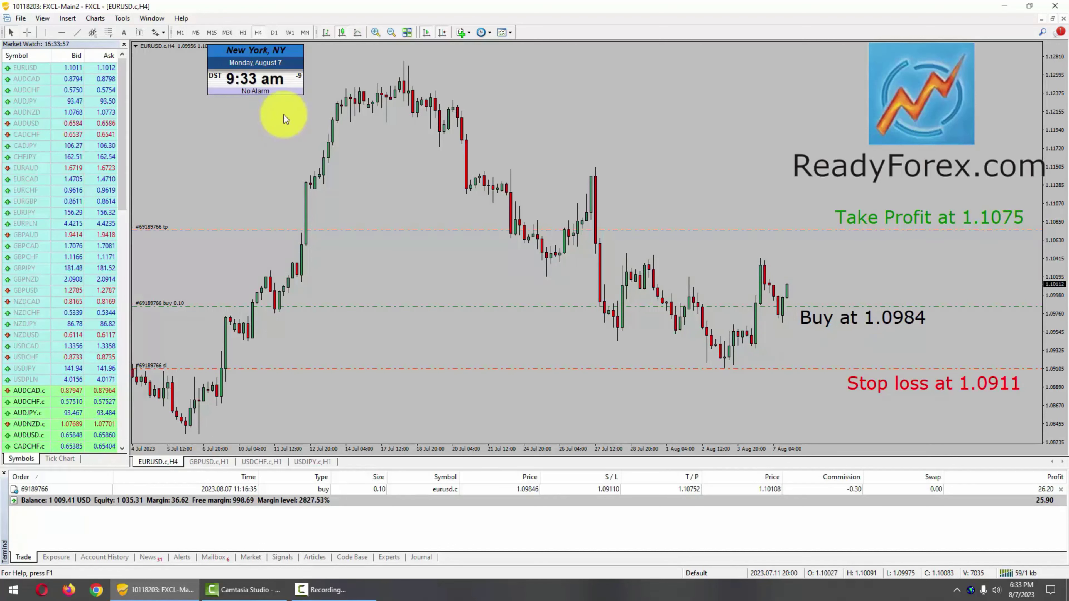
middle_click(767, 308)
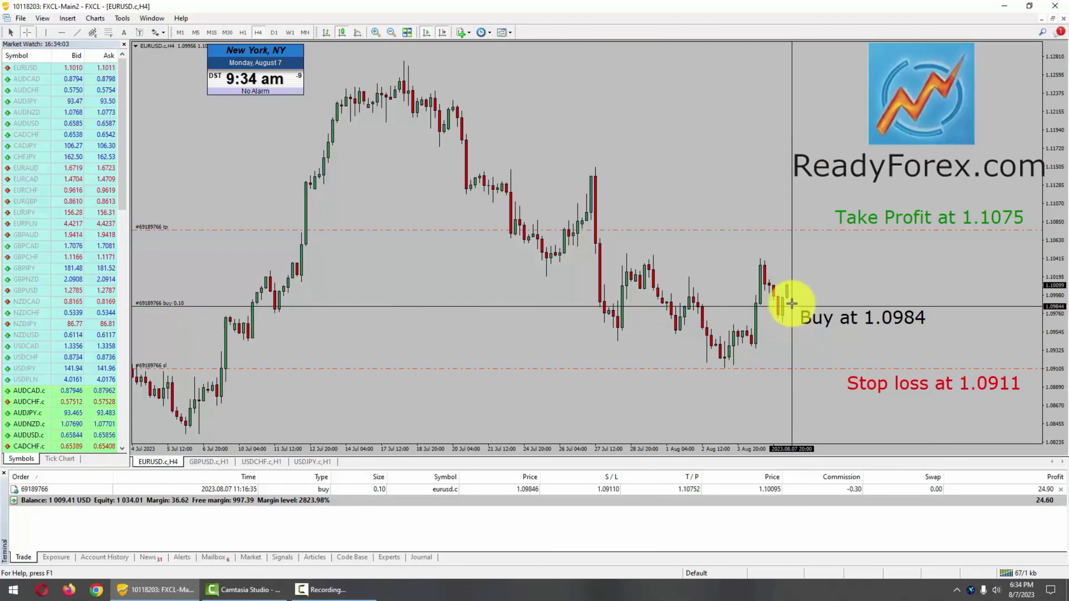
middle_click(792, 286)
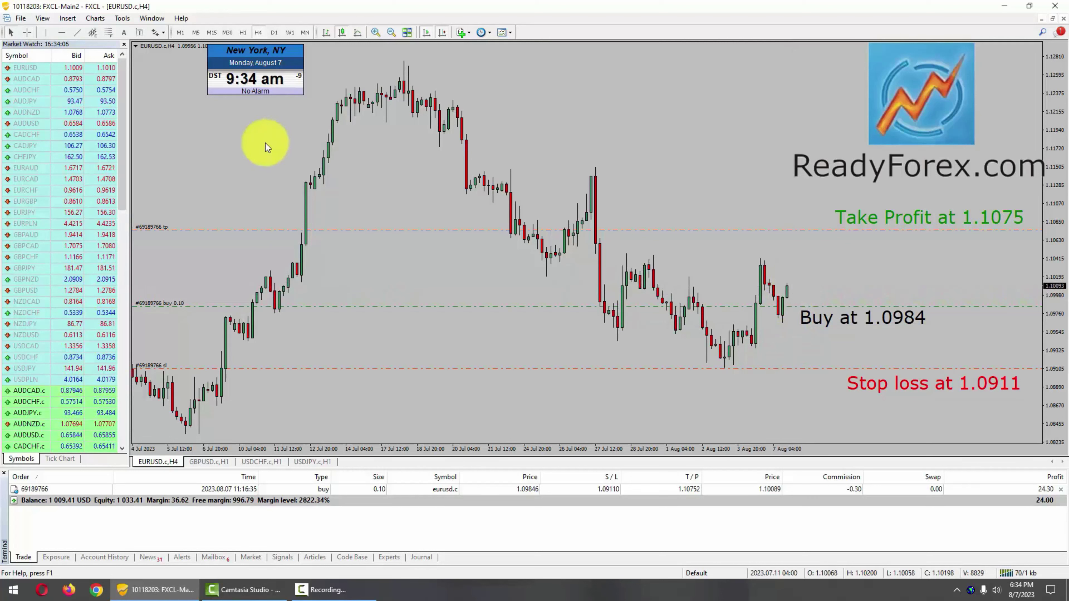
left_click(207, 33)
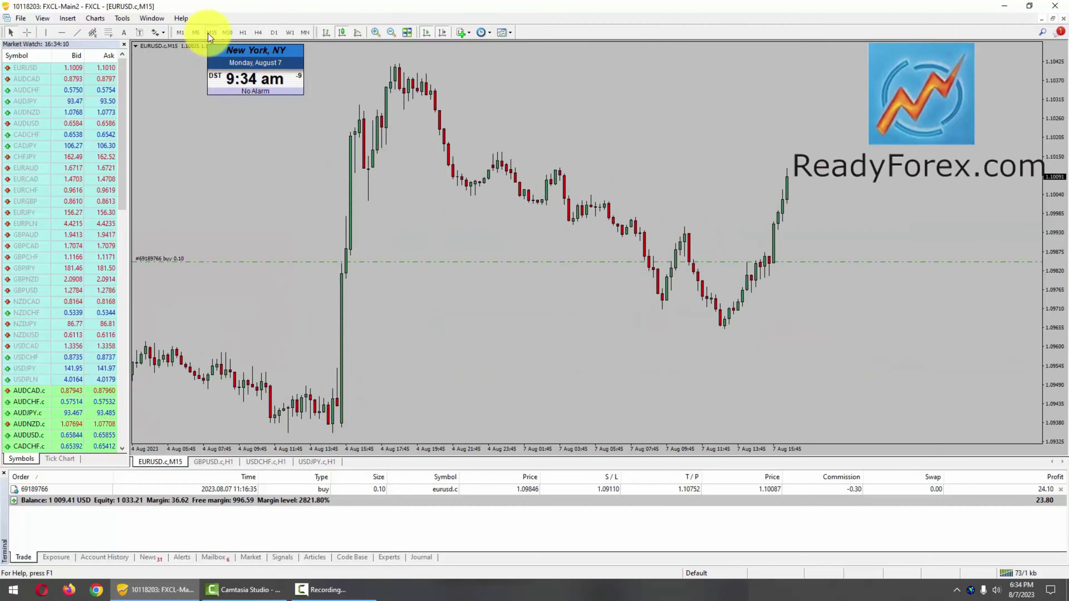
middle_click(751, 287)
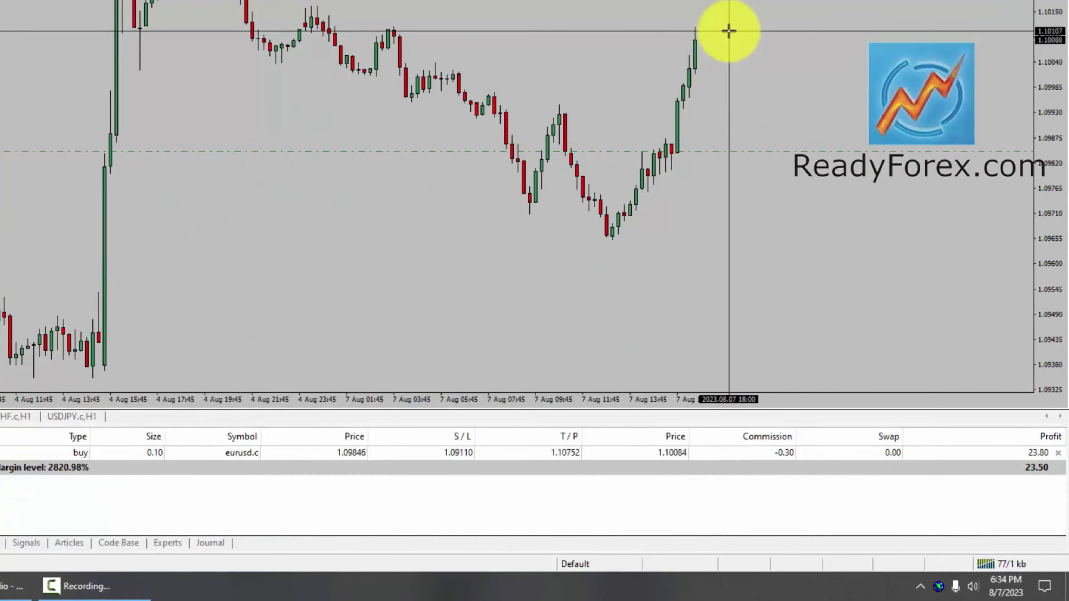
middle_click(734, 38)
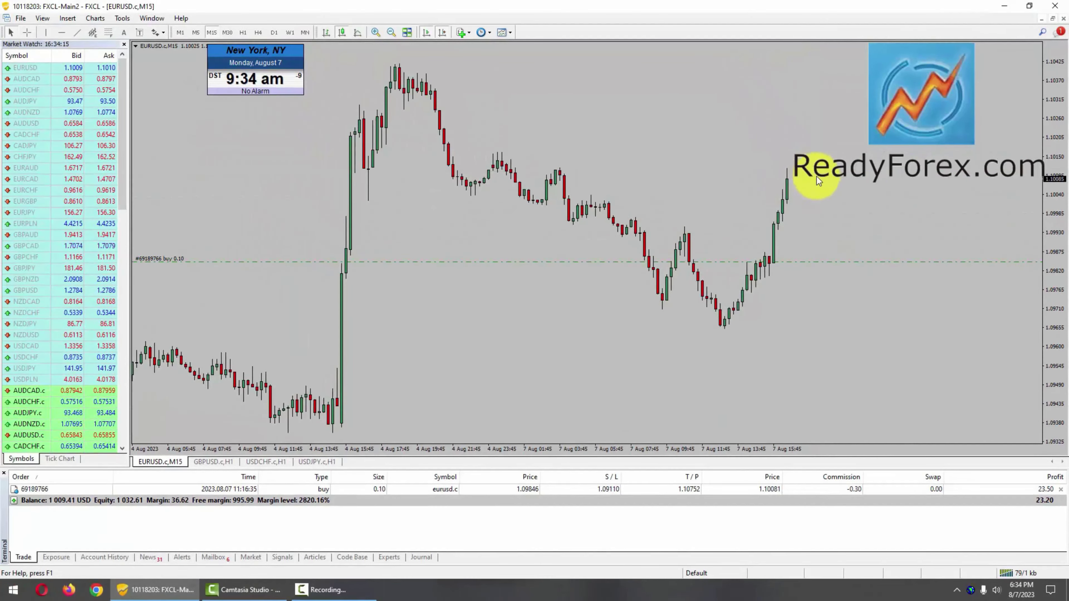
left_click(181, 31)
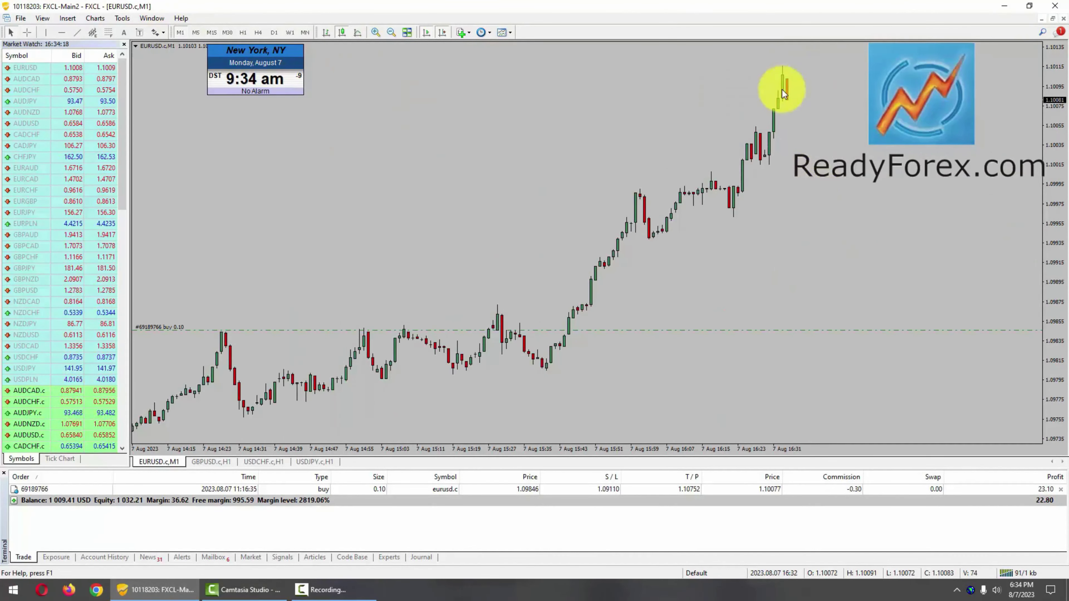
middle_click(800, 99)
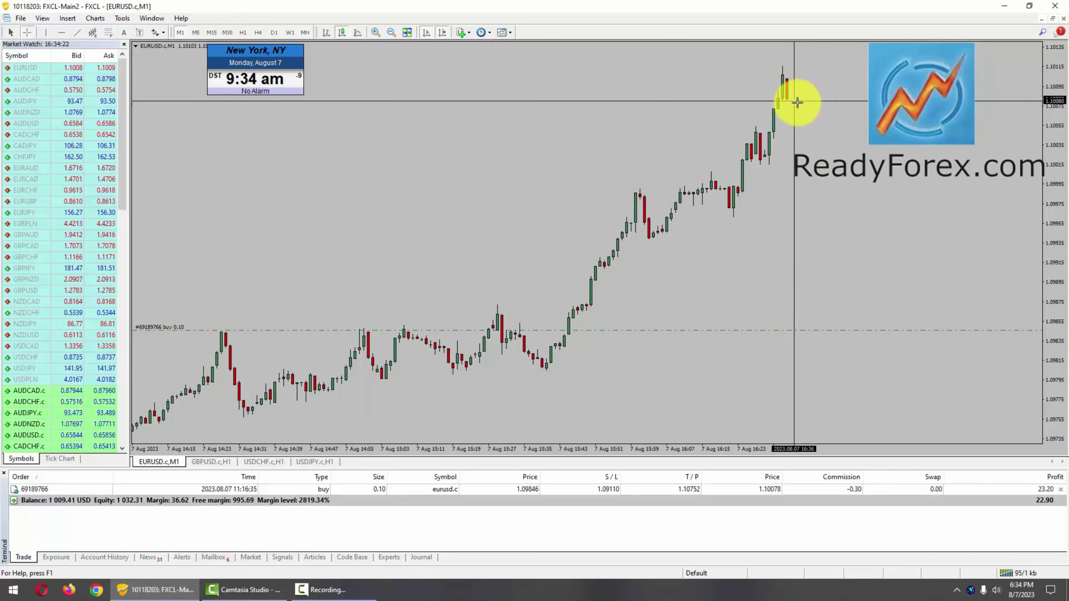
middle_click(814, 60)
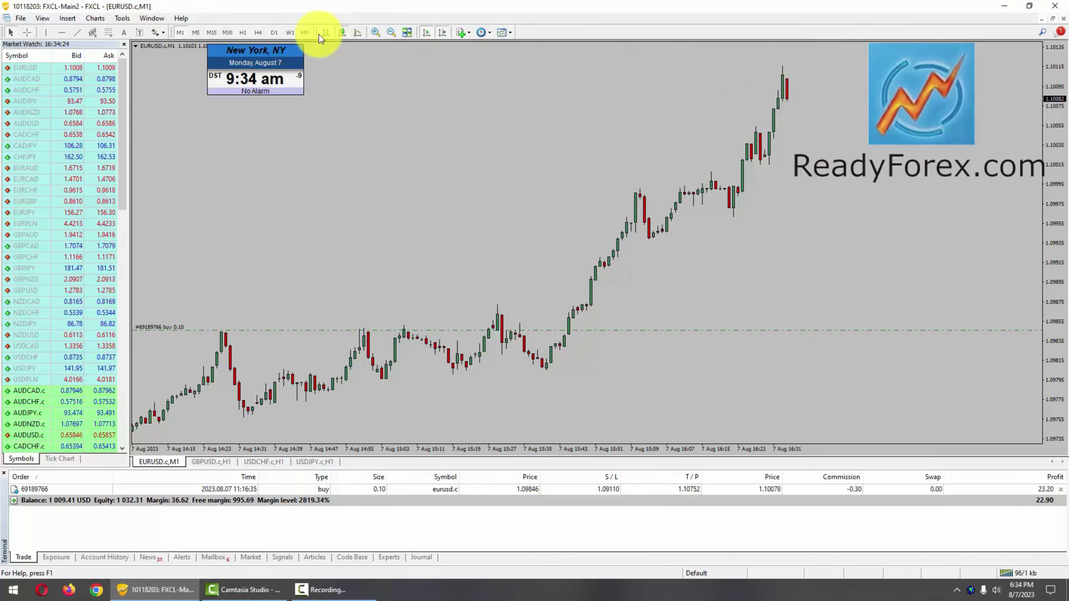
left_click(257, 33)
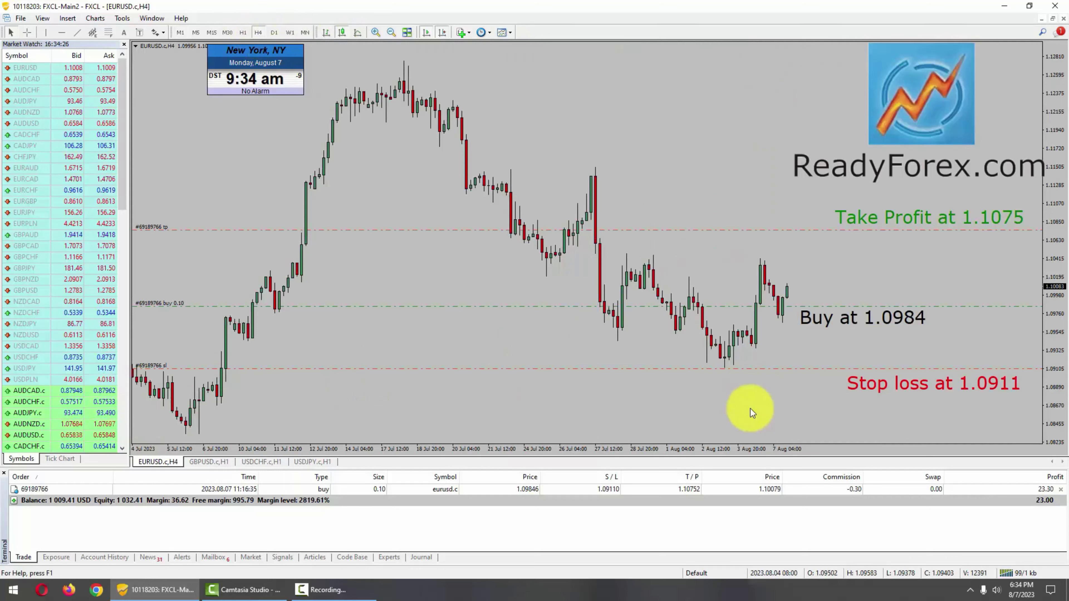
Close the EURUSD buy at 1.10073 for 22.70 profit and save history as a Detailed Report.
double_click(776, 488)
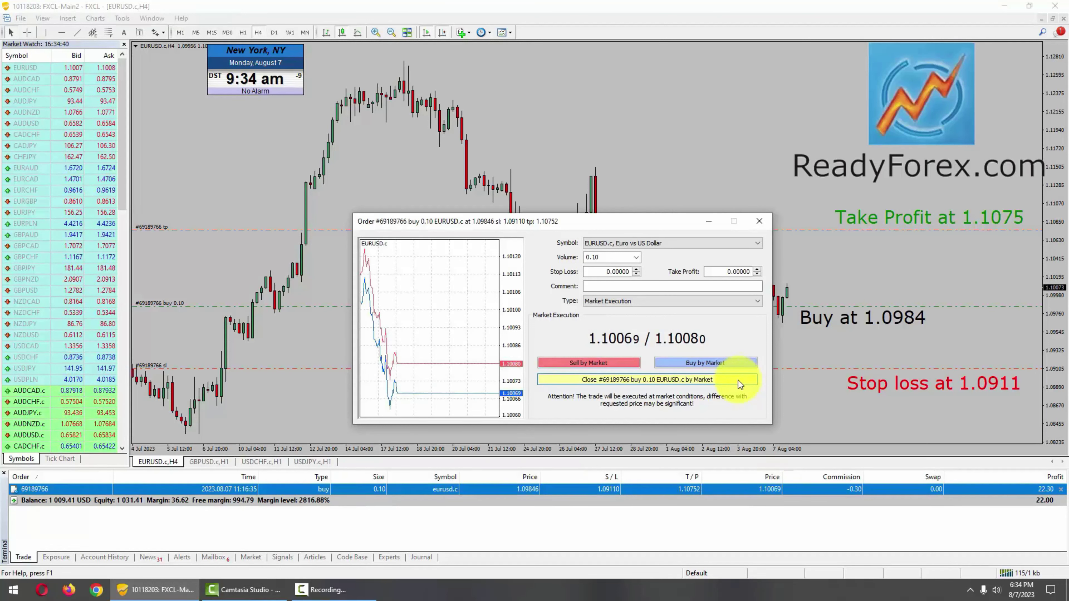
left_click(739, 381)
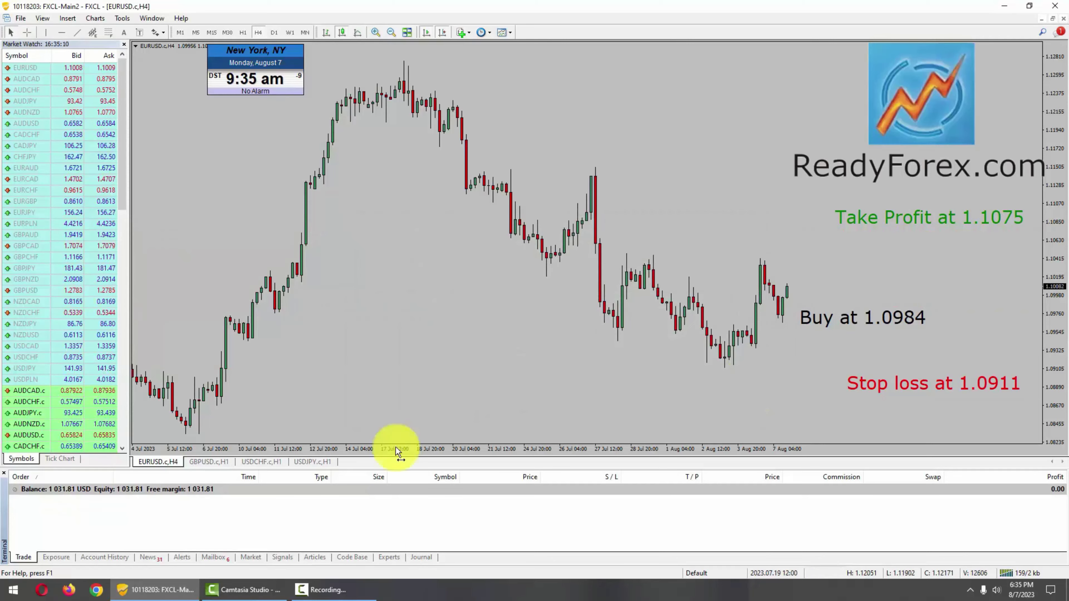
left_click(102, 559)
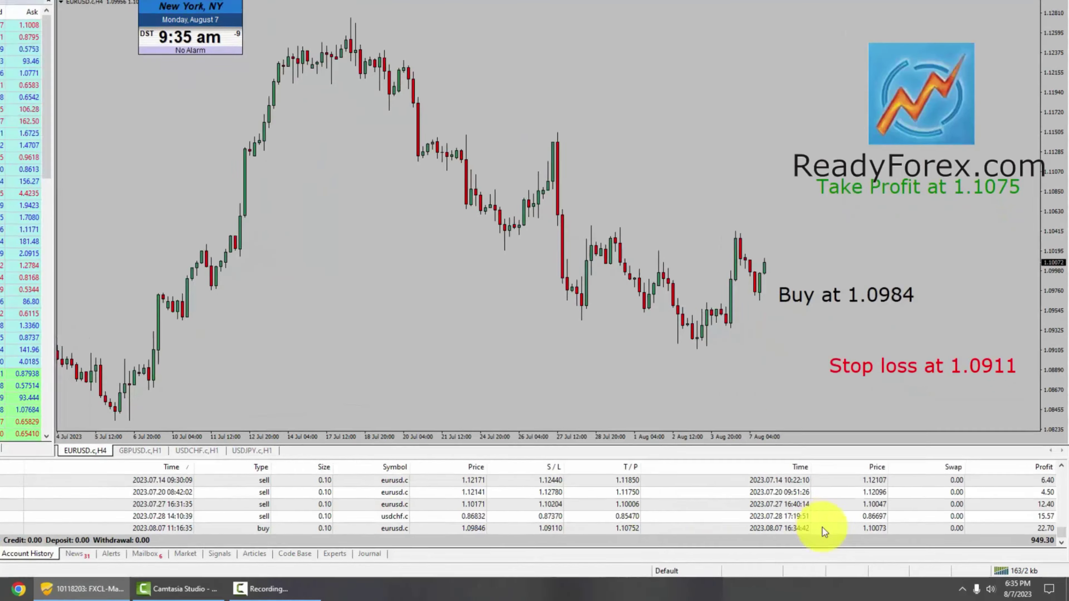
left_click(842, 536)
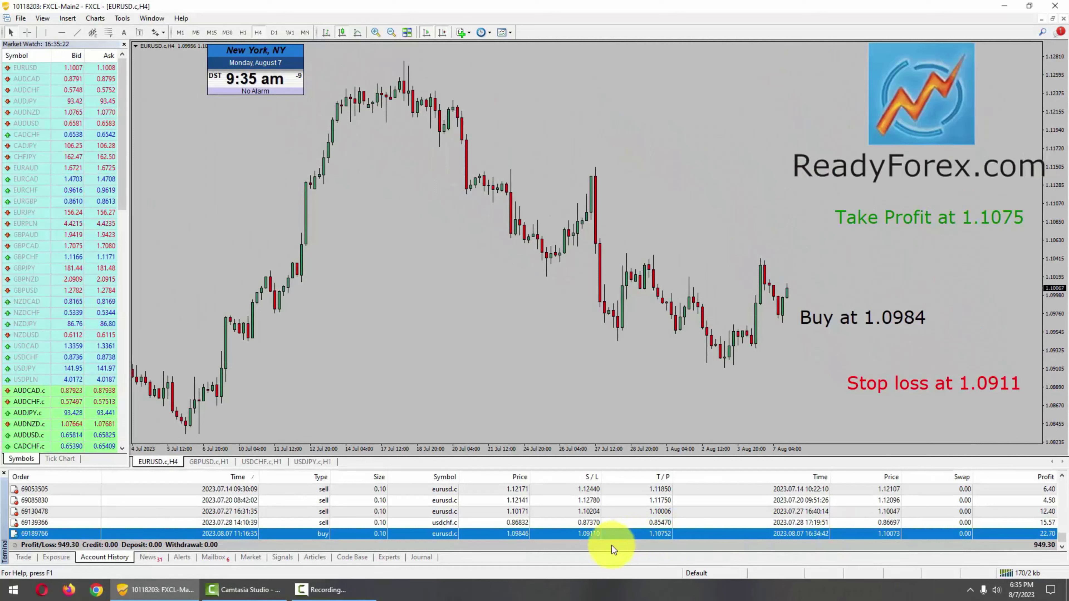
left_click(612, 546)
right_click(612, 546)
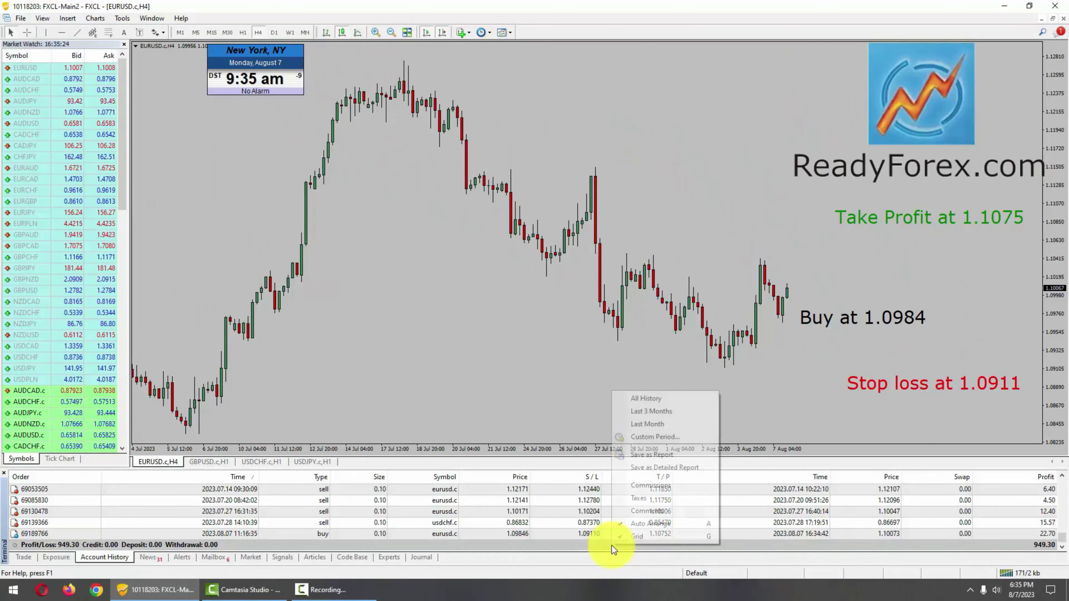
left_click(640, 467)
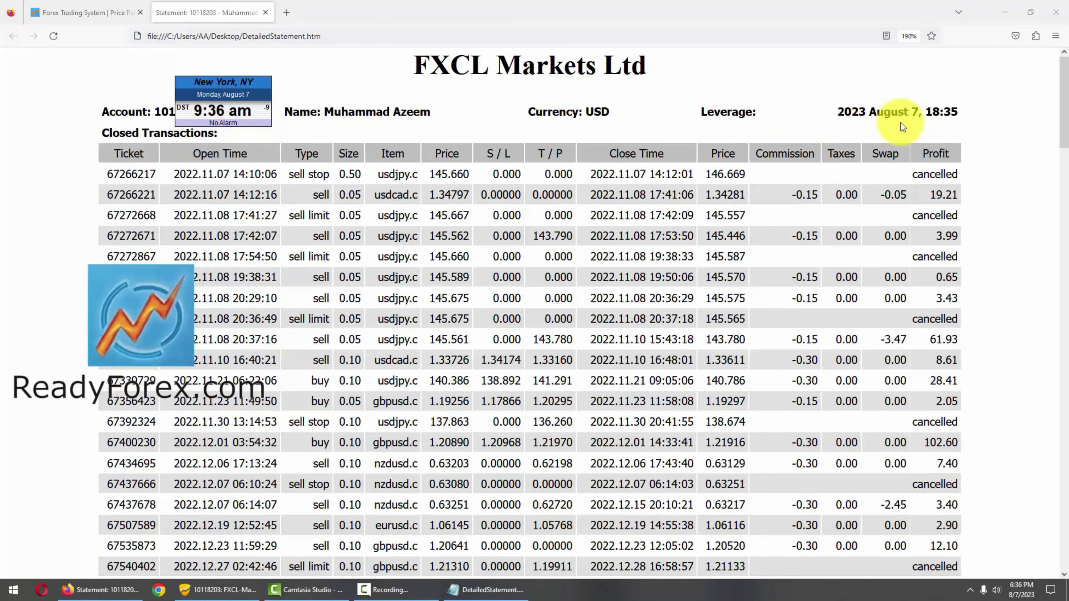
Check the statement's 75 winning trades, 949.30 net profit and balance graph, then return to ReadyForex.
left_click_drag(1065, 96, 1059, 438)
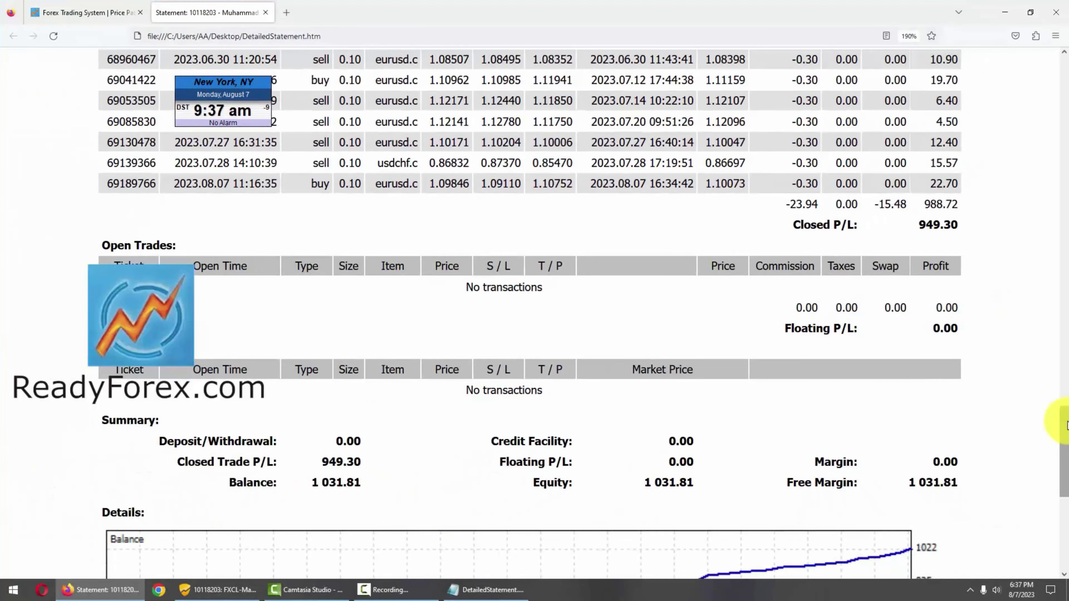
scroll(1063, 443, "down", 2)
scroll(1063, 446, "down", 10)
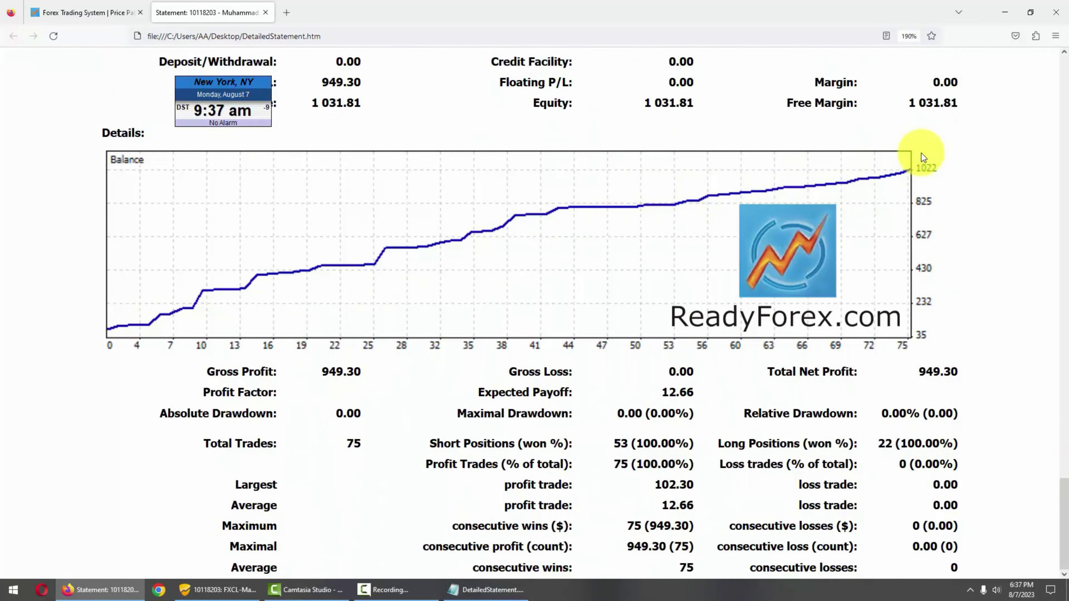
left_click(393, 512)
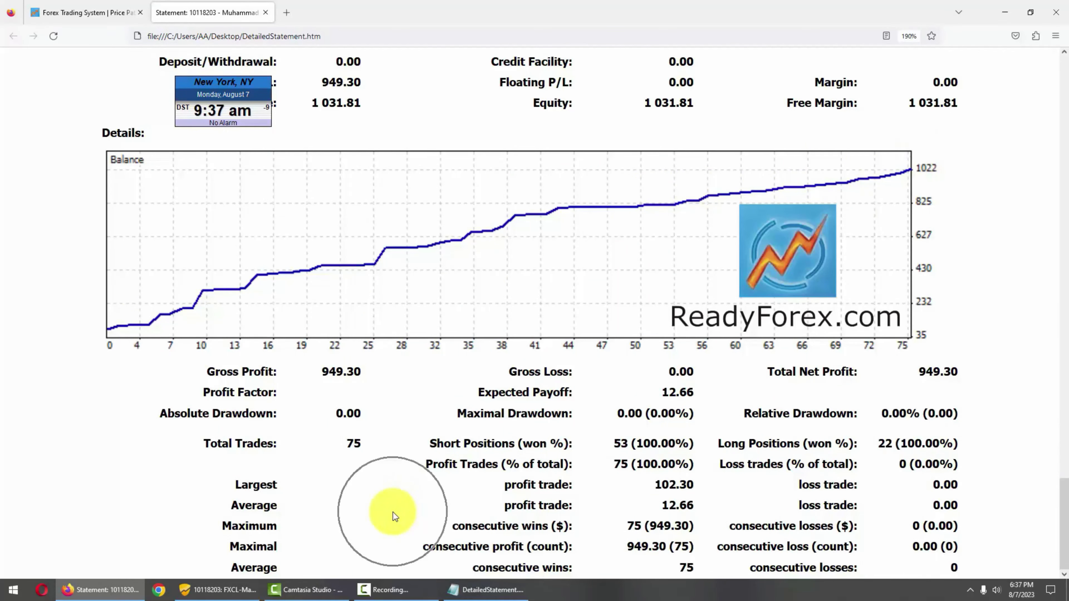
key("ctrl+shift+Tab")
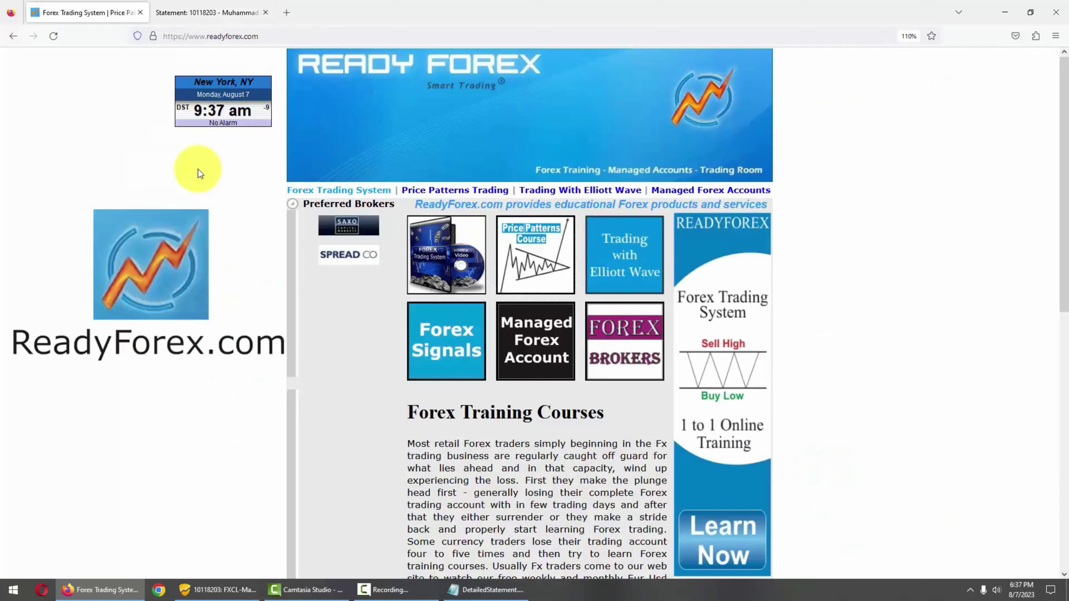